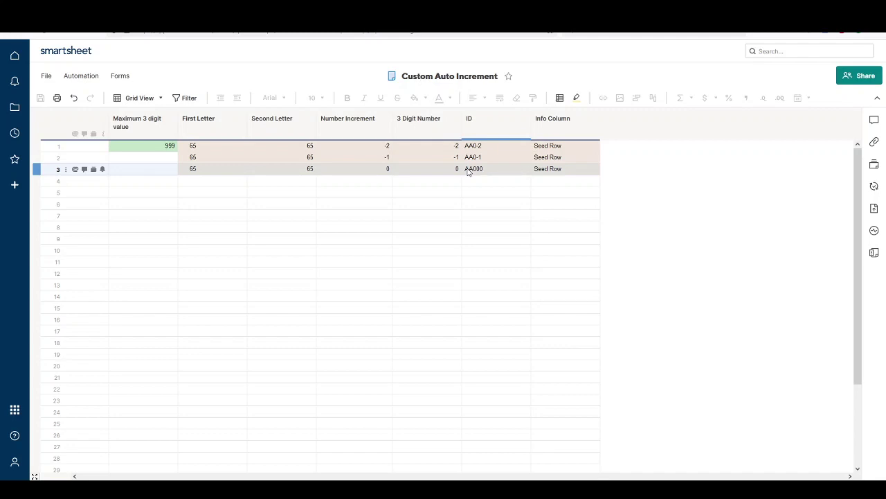
- Enter '1st', '2nd' and '3rd' in the Info Column of rows 4, 5 and 6
click(548, 182)
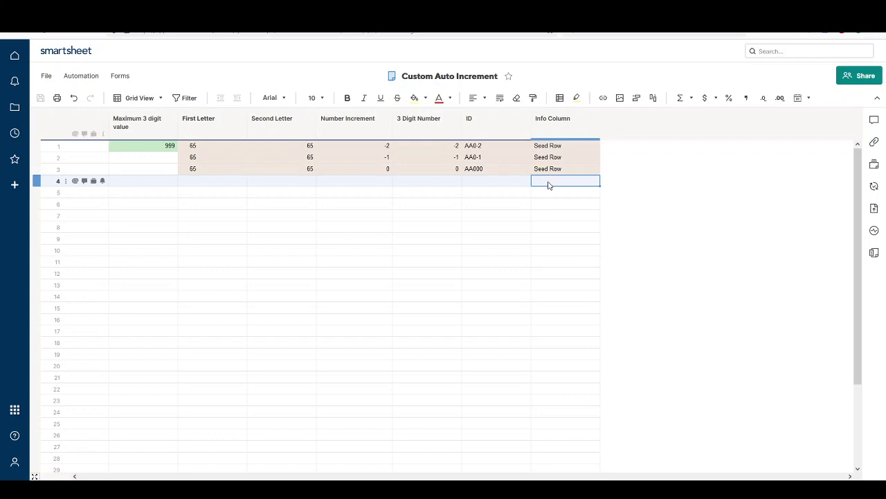
text(1st)
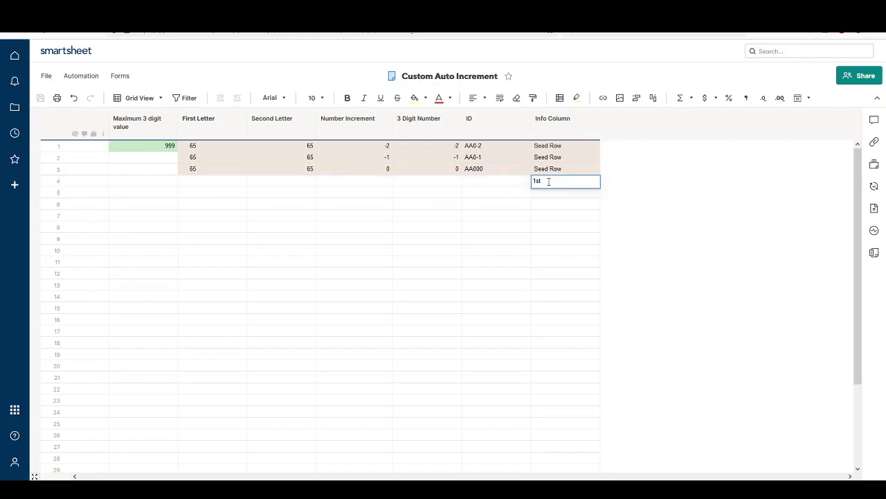
key(Return)
text(2nd)
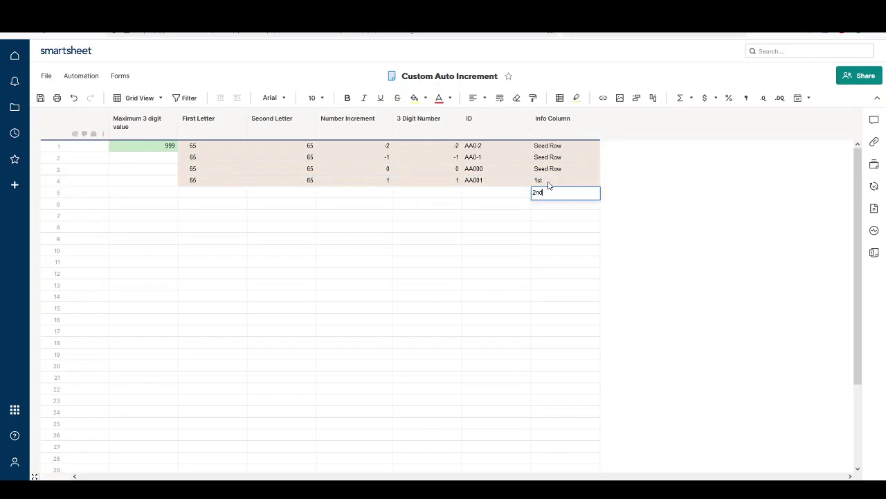
key(Return)
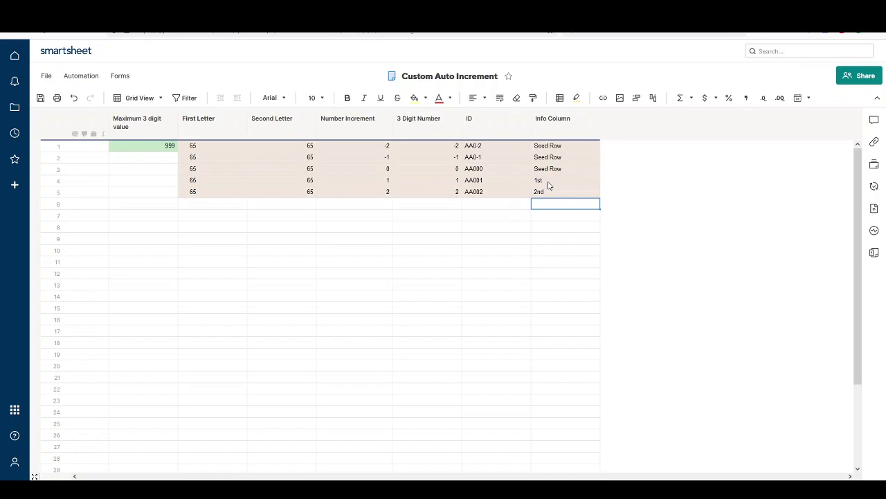
text(3rd)
key(Return)
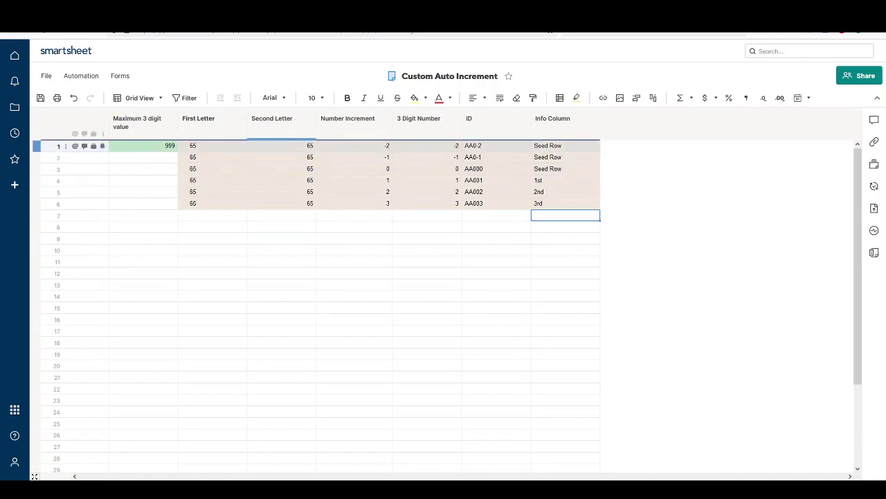
click(301, 150)
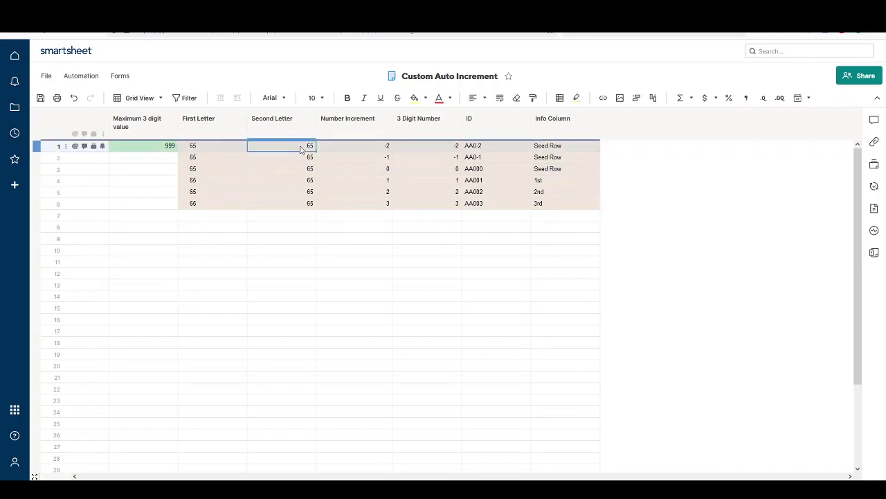
text(89)
key(Tab)
text(99)
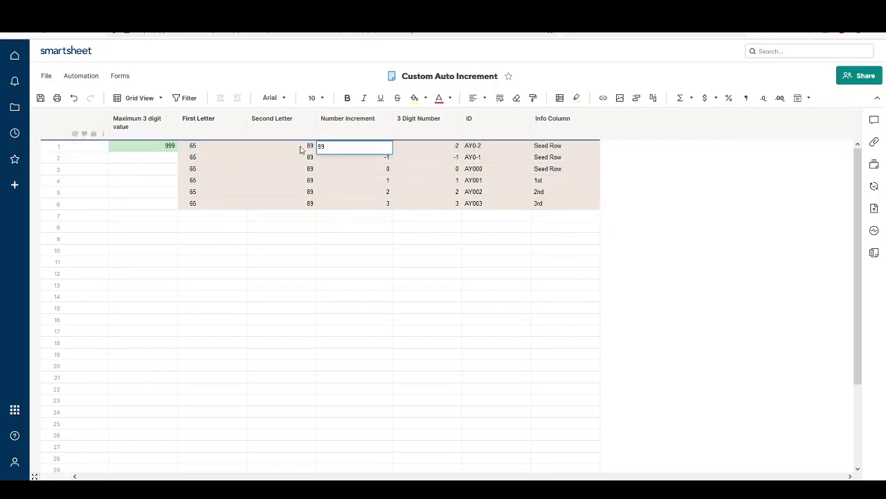
text(8)
key(Return)
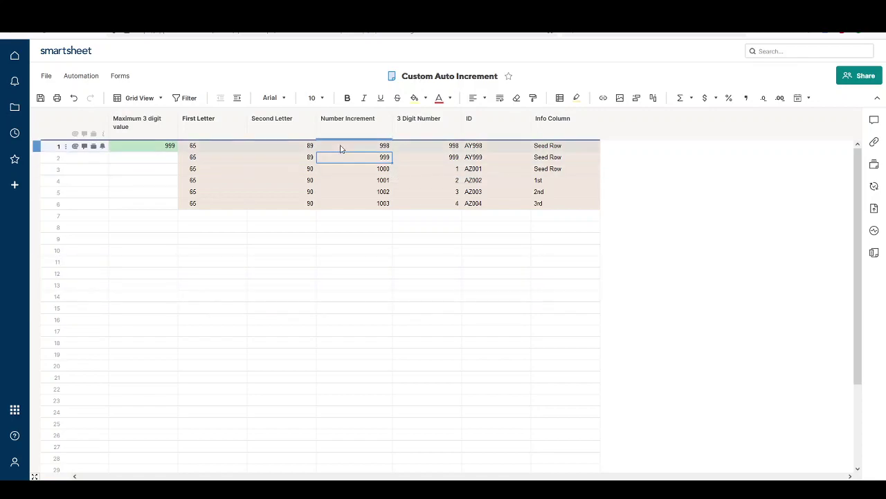
click(229, 143)
text(89)
key(Tab)
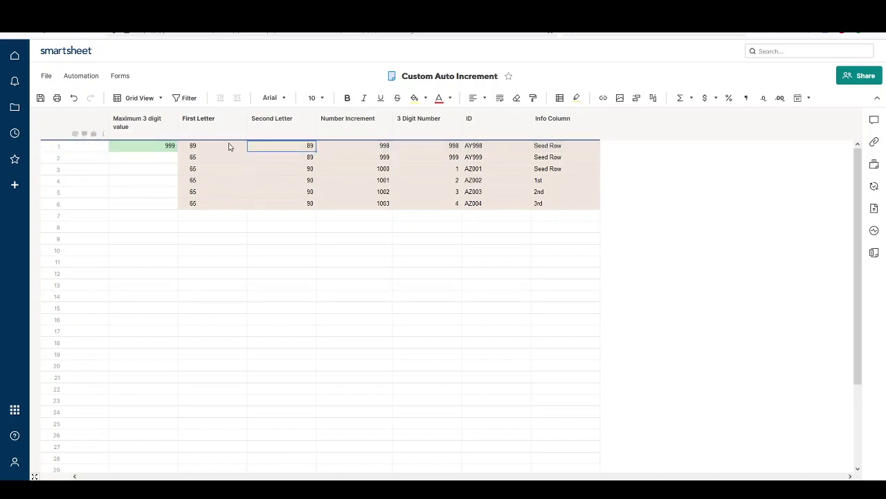
text(90)
key(Tab)
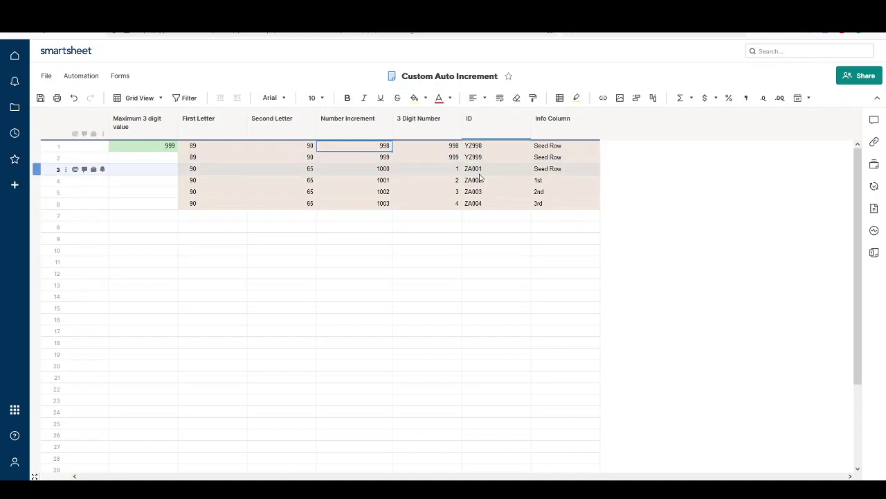
double_click(223, 144)
text(65)
key(Tab)
text(65)
key(Tab)
text(-2)
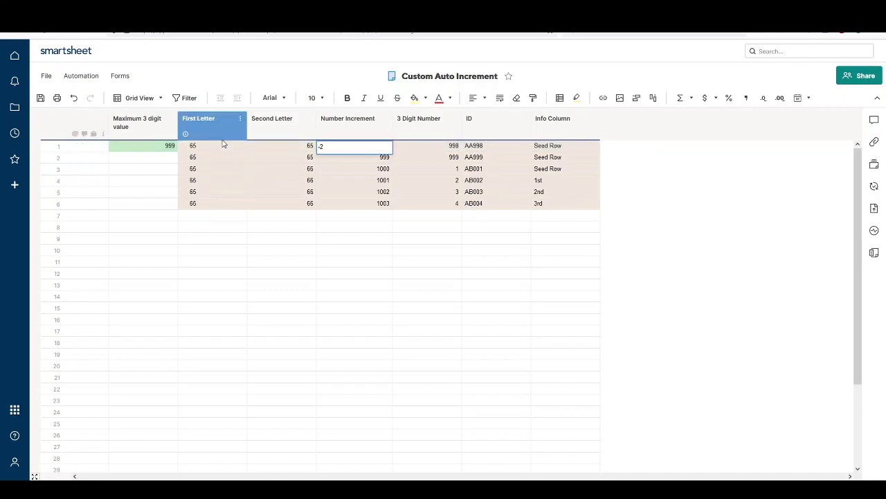
key(Tab)
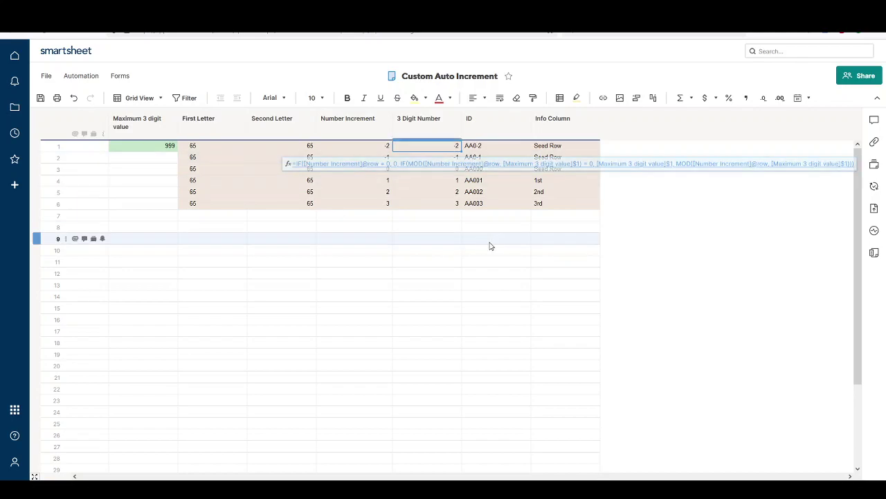
click(566, 255)
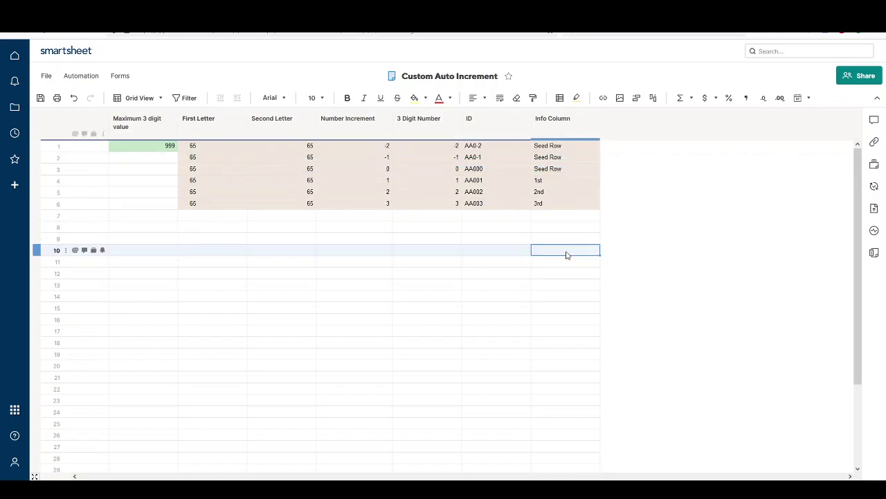
click(164, 150)
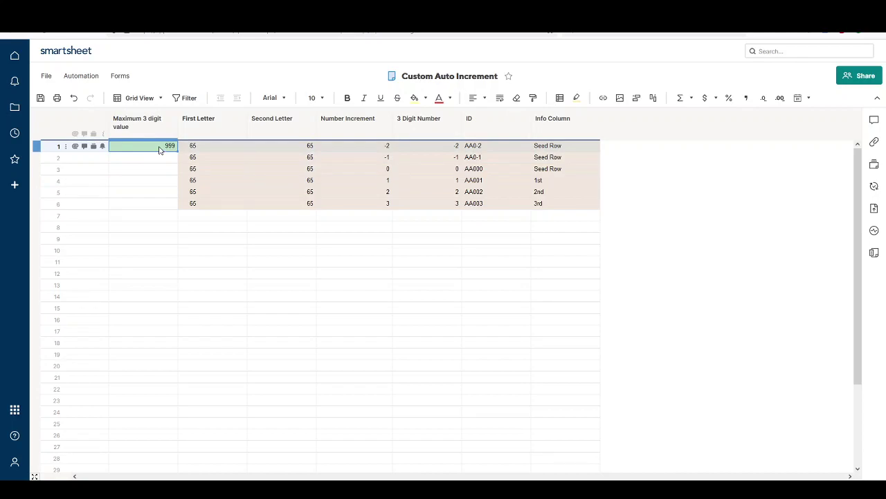
- Set the maximum to 100, enter 99 as row 1's Number Increment, then restore maximum 999
text(100)
key(Return)
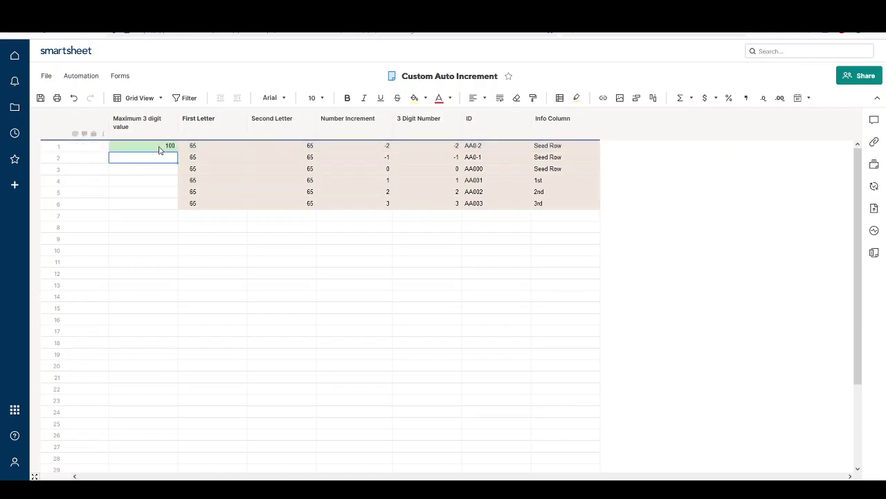
click(385, 148)
text(99)
key(Return)
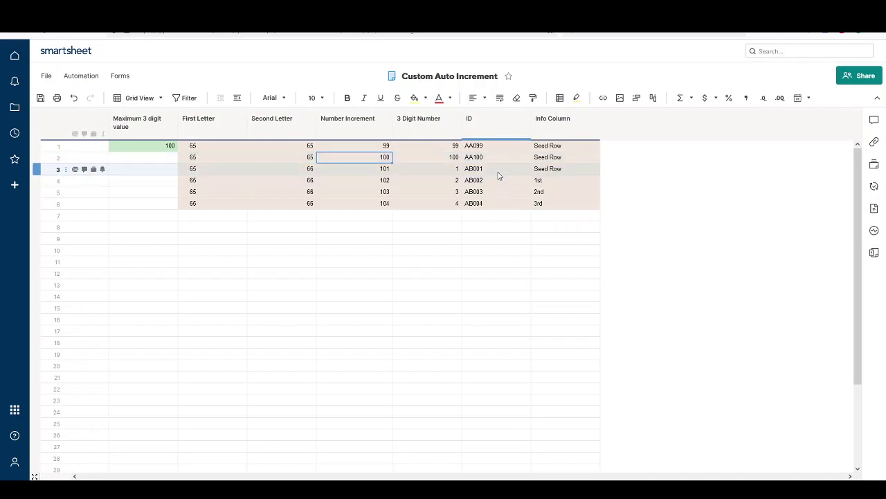
click(166, 147)
text(999)
key(Return)
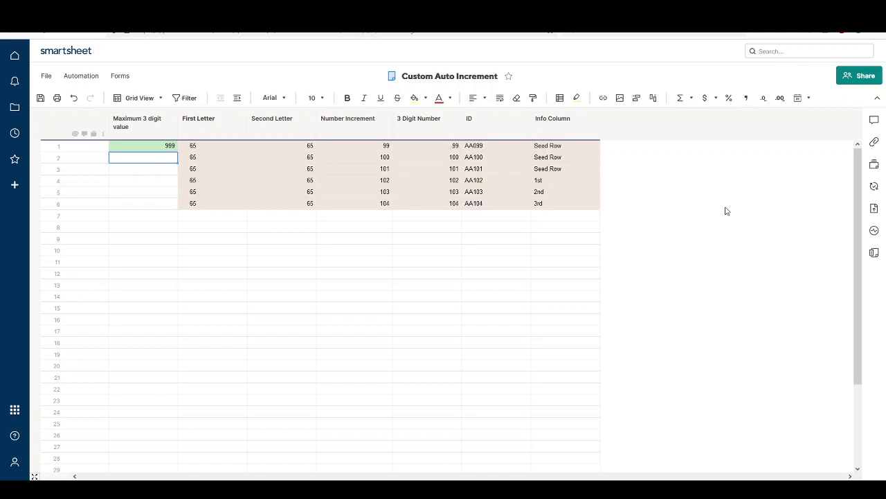
click(485, 146)
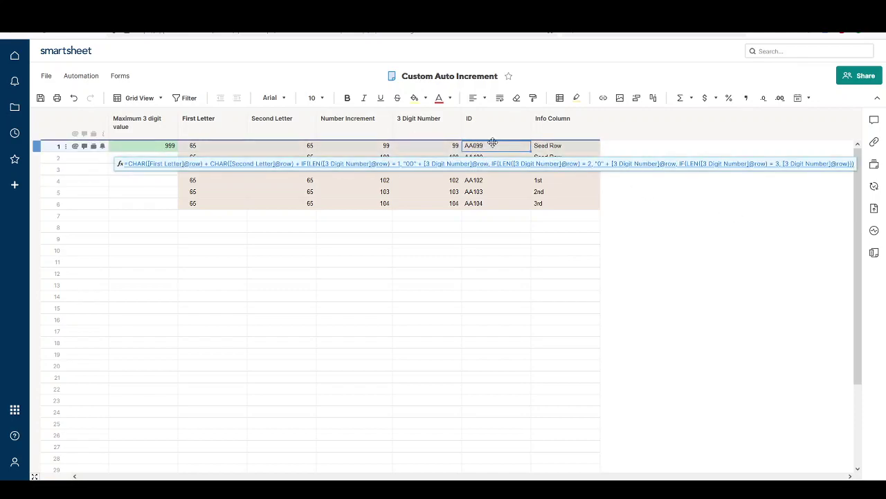
click(698, 217)
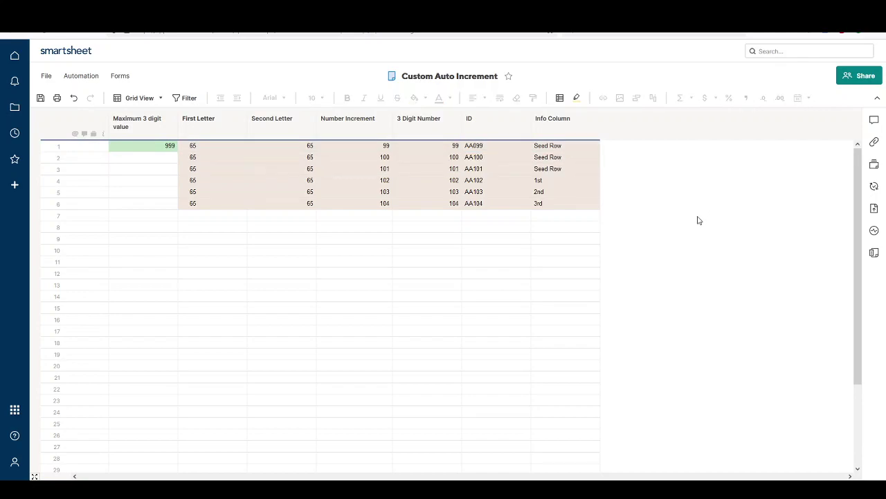
click(207, 150)
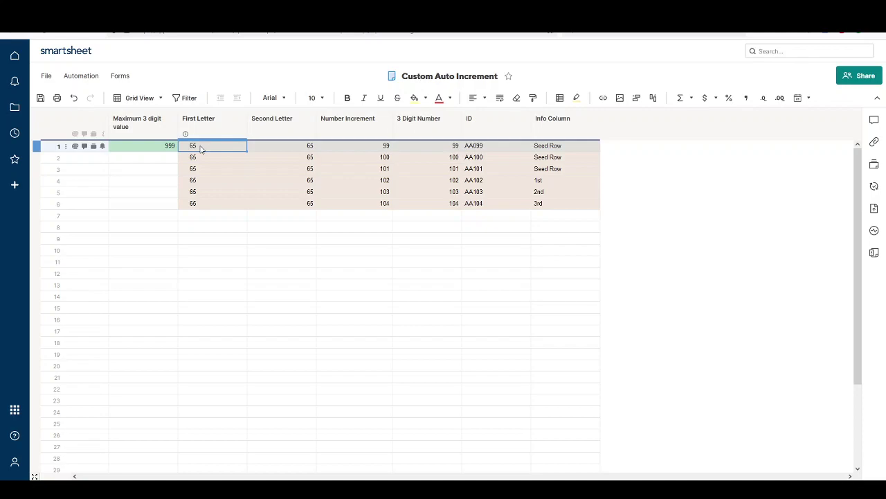
click(287, 150)
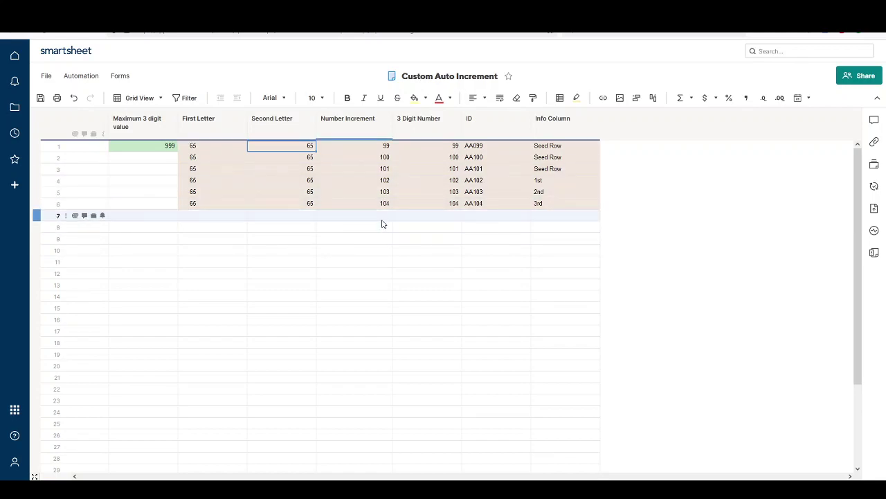
- Set row 1's starting Number Increment to -2
click(378, 148)
text(=2)
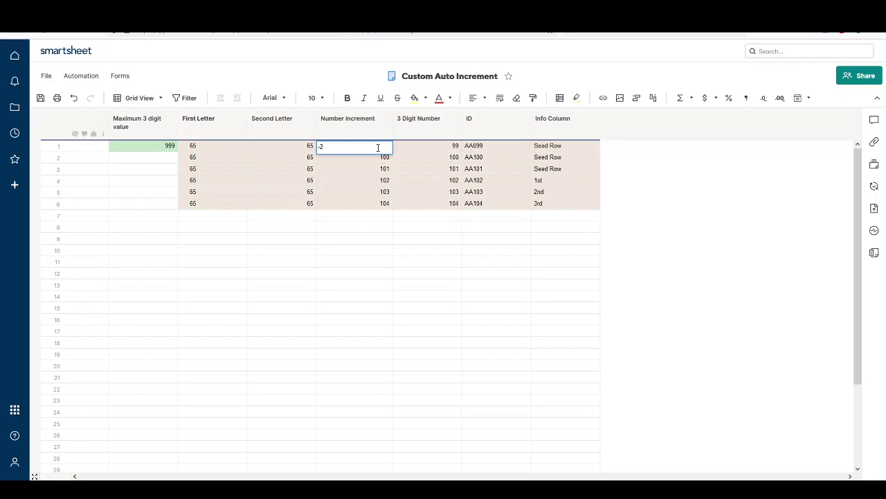
key(Return)
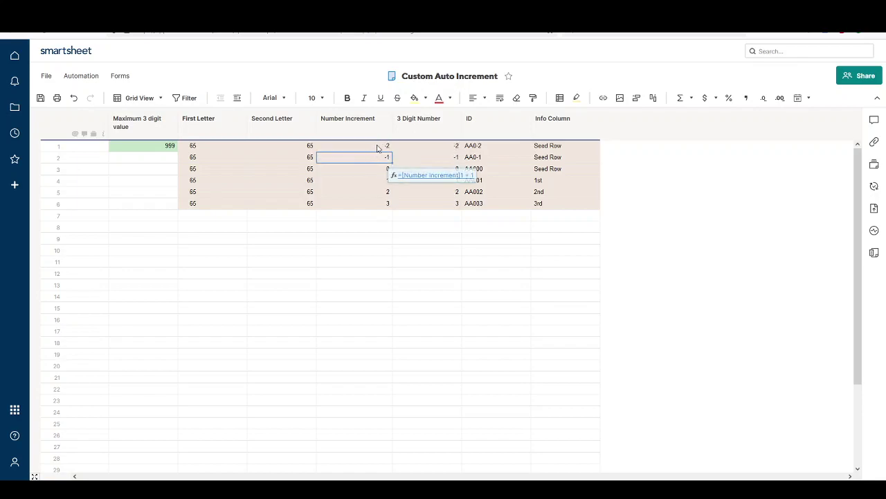
click(381, 148)
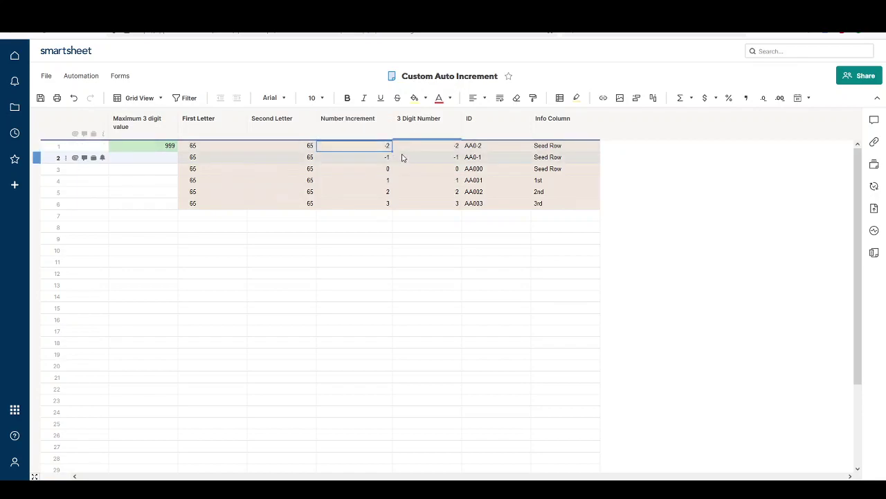
click(743, 195)
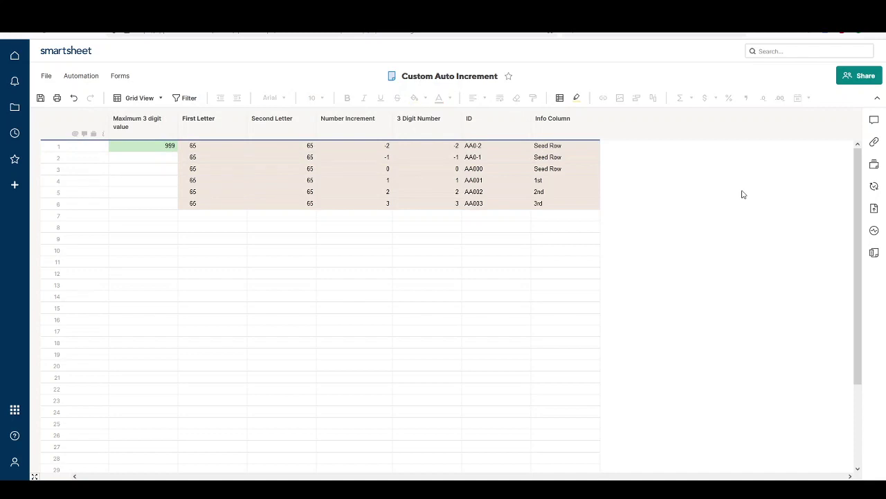
- Delete the three added rows AA001 through AA003
click(35, 182)
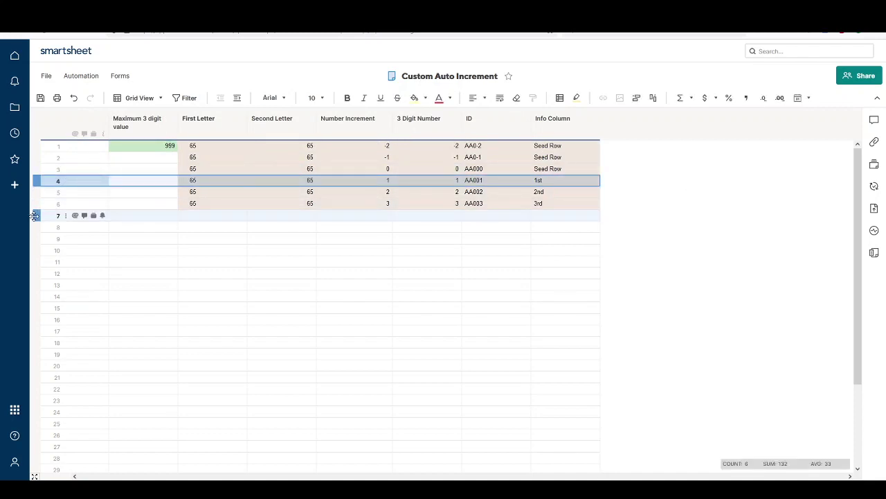
shift+click(34, 202)
right_click(34, 202)
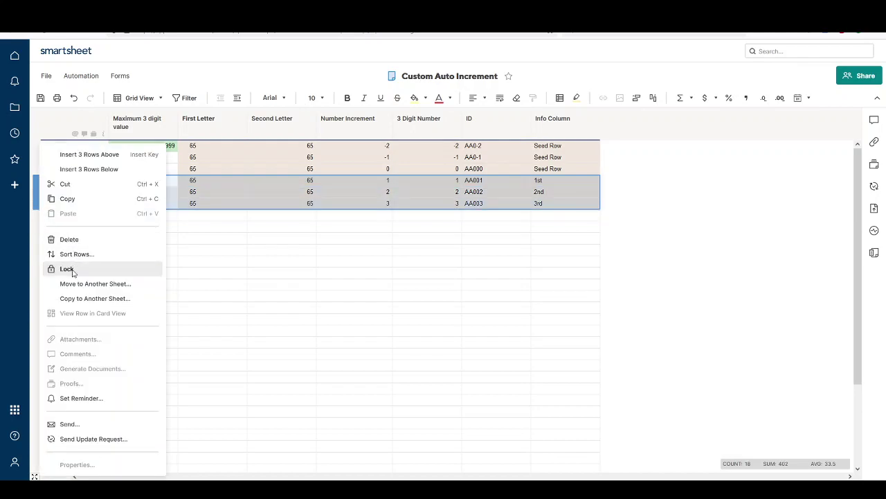
click(76, 241)
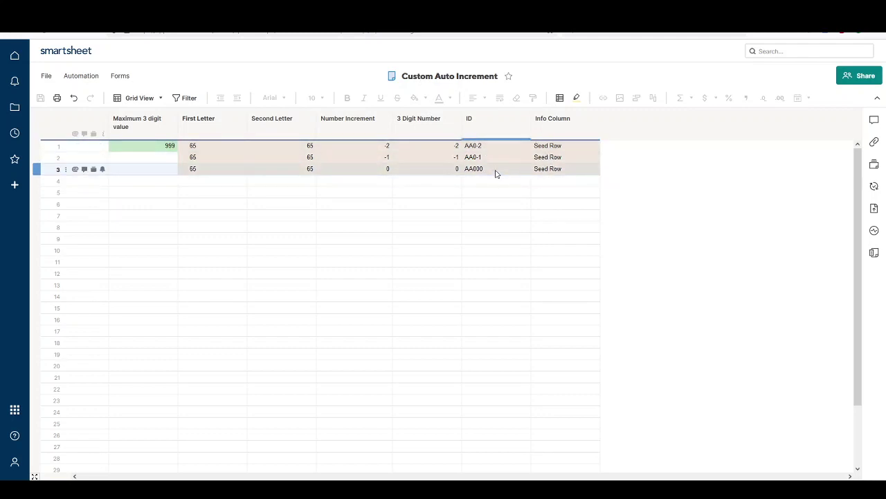
- Add a '1st entry' row in the Info Column and check its AA001 ID formula
click(542, 178)
text(1st entry)
key(Return)
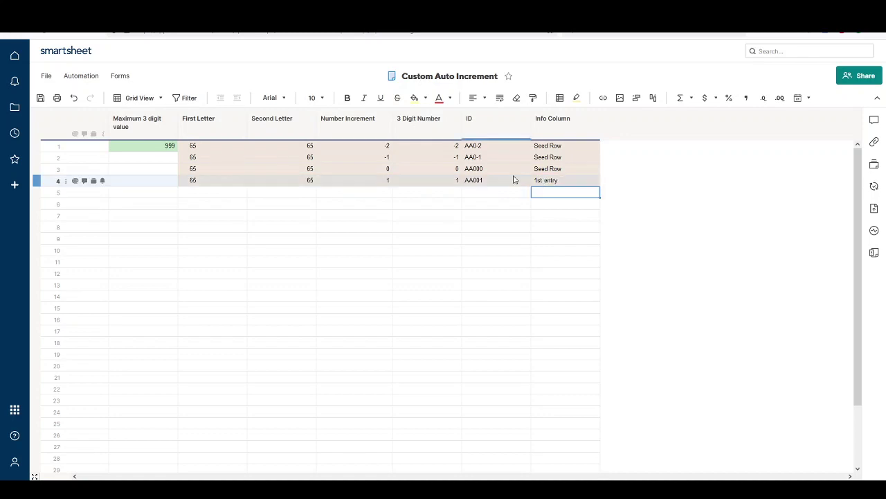
click(478, 181)
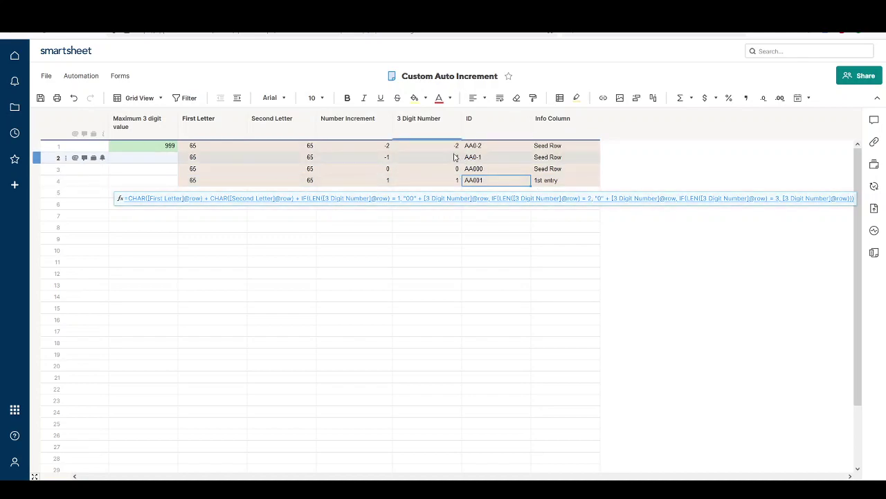
- Try -3 as row 1's starting Number Increment, then set it back to -2
click(376, 147)
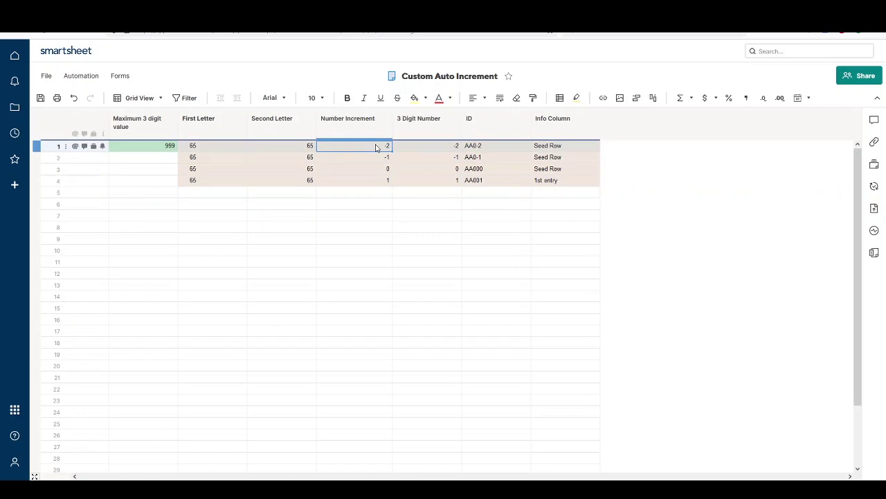
text(-3)
key(Return)
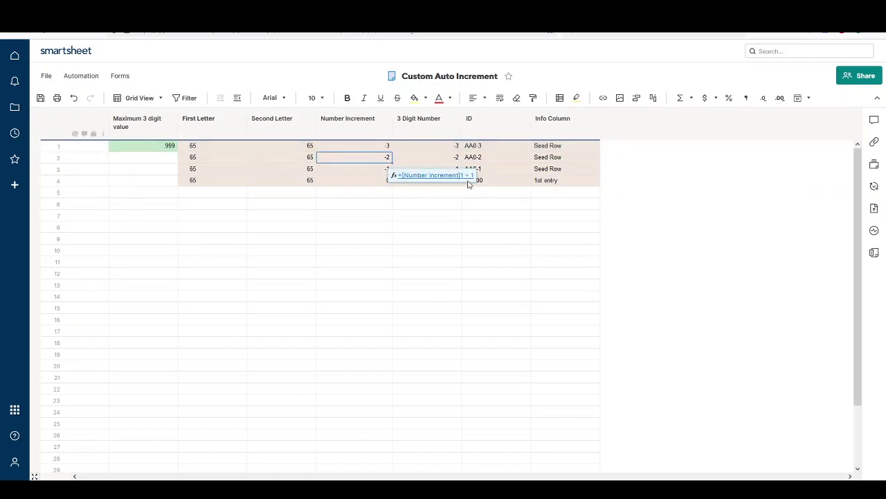
click(377, 145)
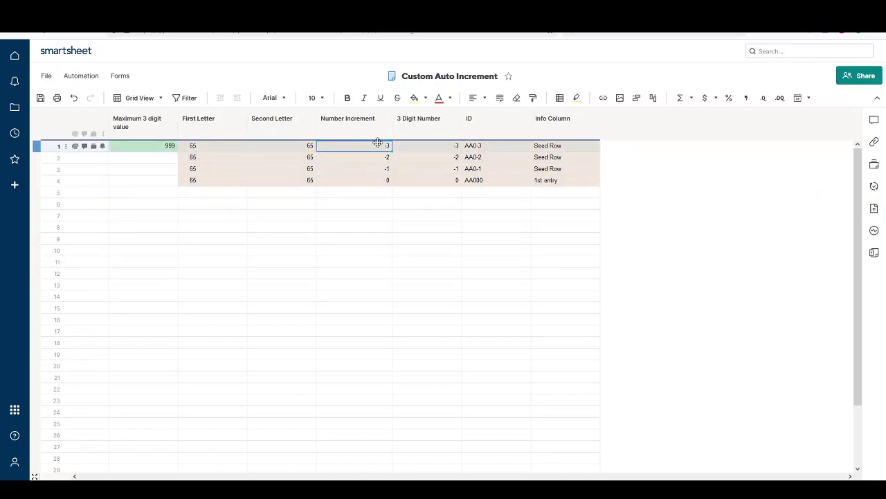
text(-2)
key(Return)
click(510, 226)
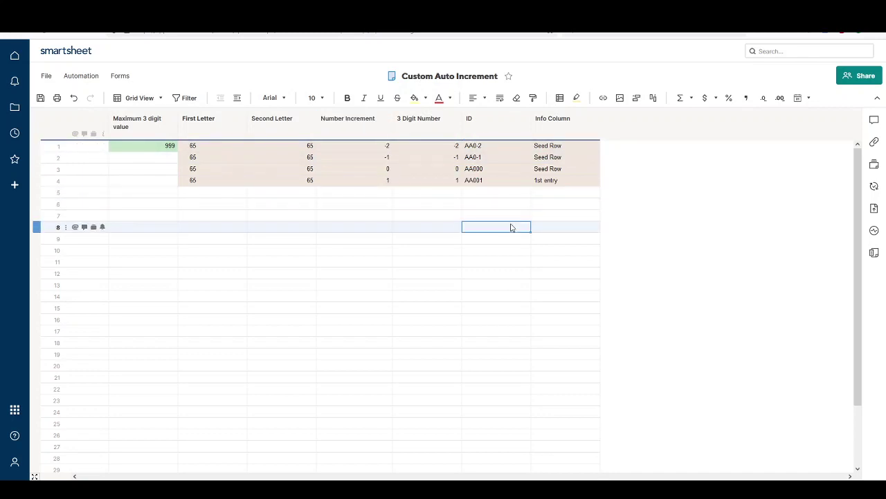
right_click(38, 180)
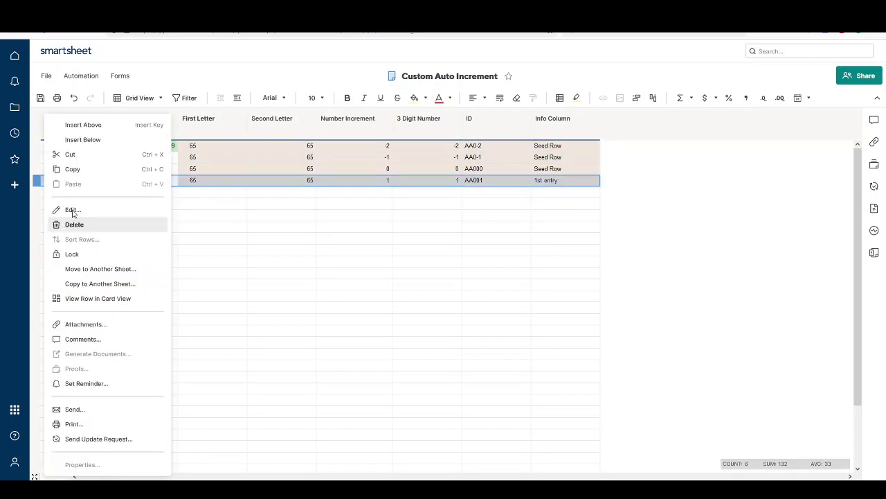
- Delete the '1st entry' row
click(114, 224)
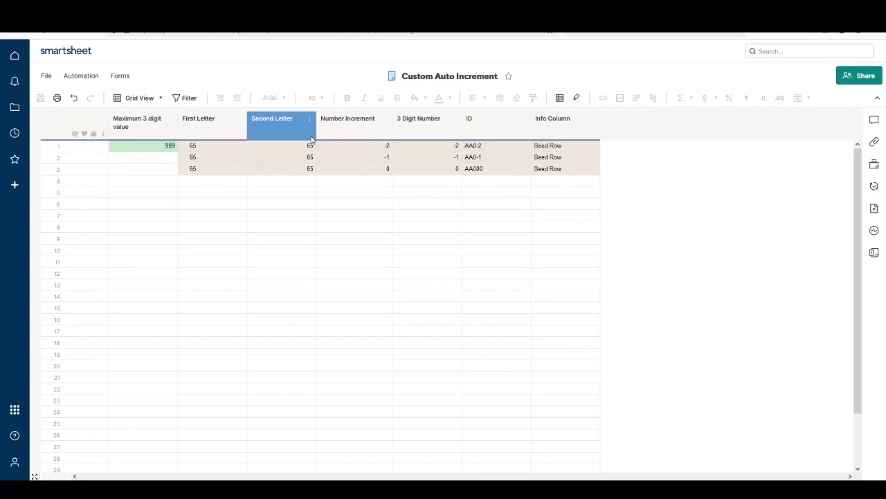
click(348, 143)
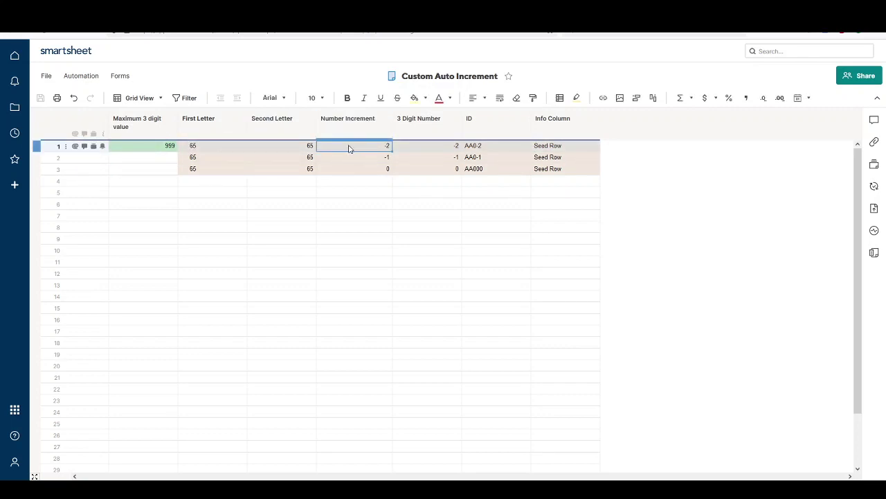
click(424, 147)
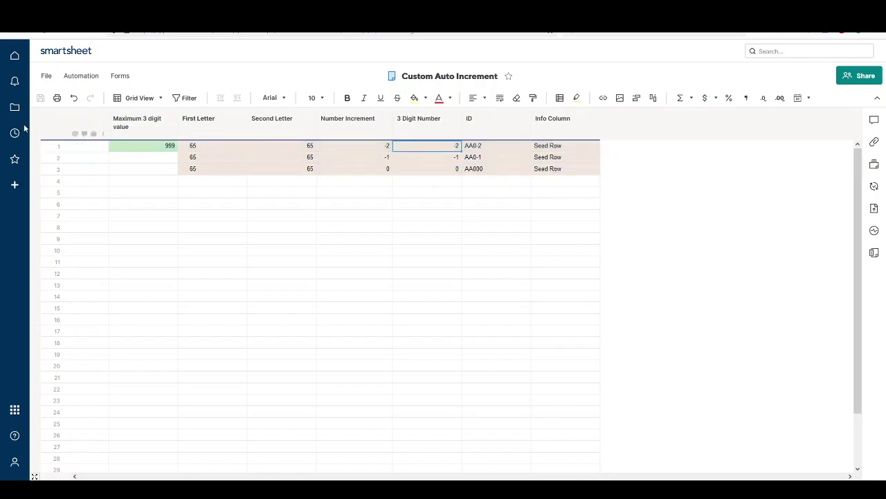
click(496, 147)
click(455, 148)
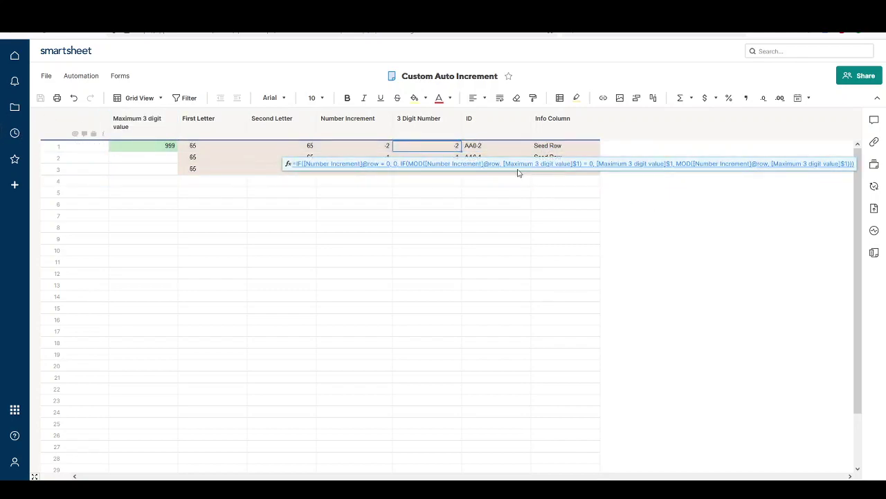
click(684, 223)
click(445, 146)
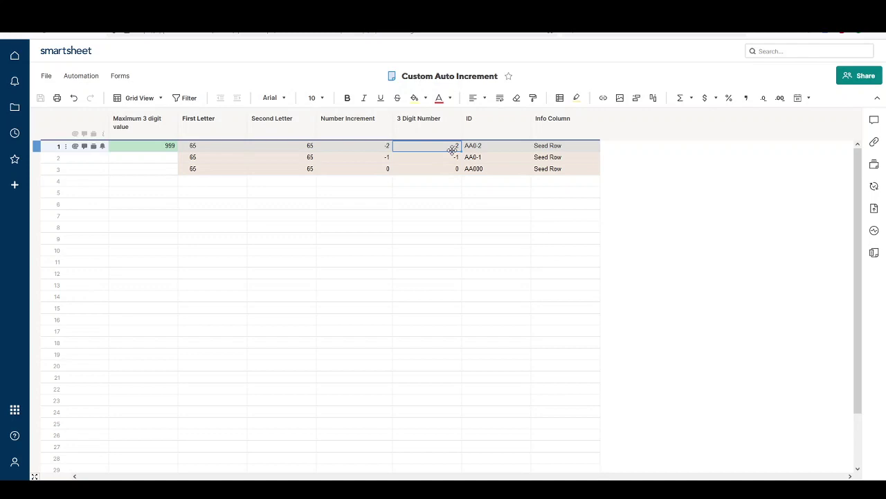
double_click(452, 148)
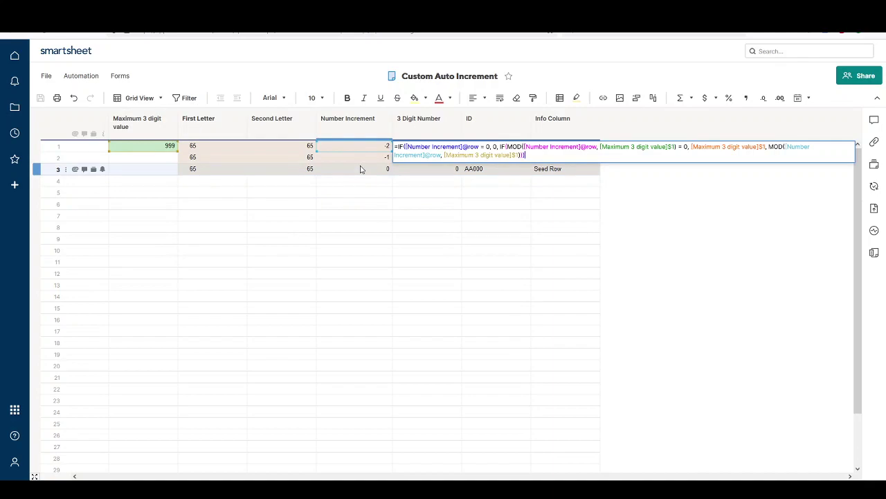
click(415, 171)
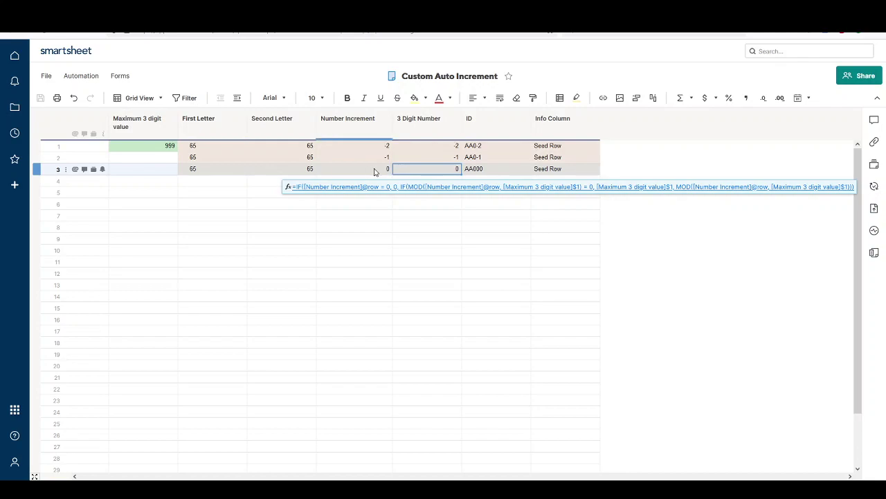
- Enter 999 as row 1's Number Increment and check the 3 Digit Number formula for AA999
click(374, 145)
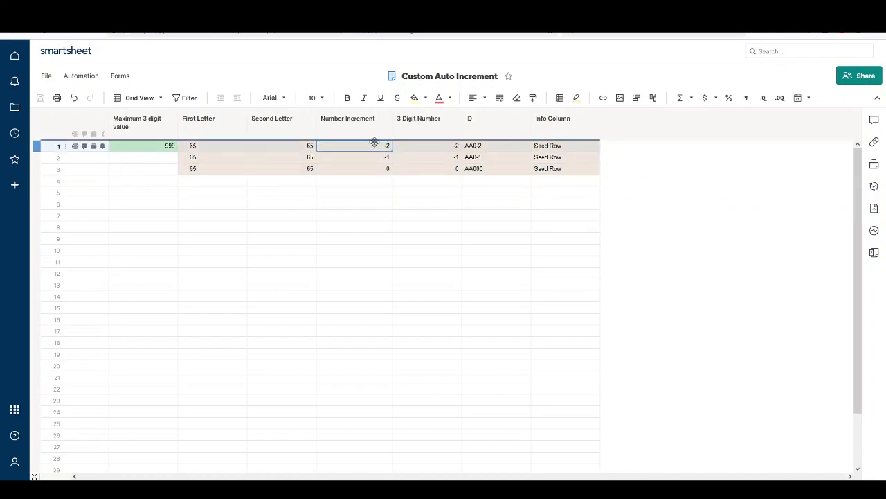
text(999)
key(Return)
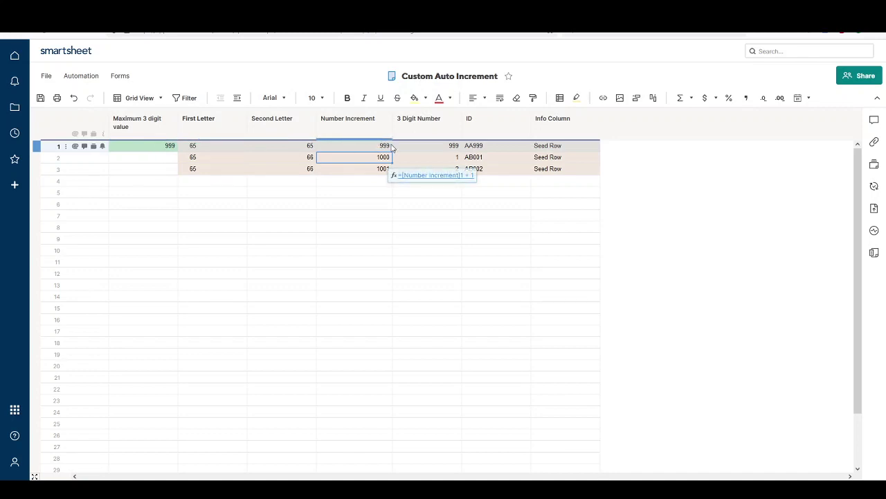
click(391, 147)
click(399, 148)
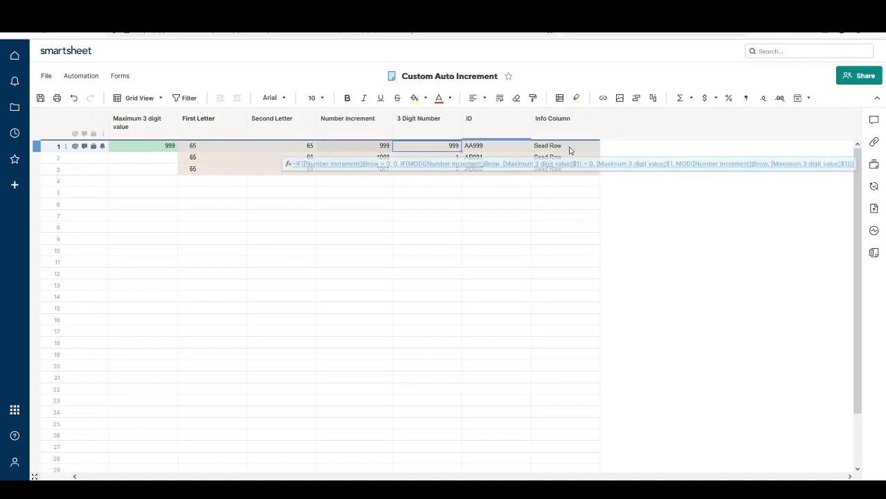
- Edit row 1's 3 Digit Number formula, adding the missing ) after [Maximum 3 digit value]$1
click(451, 149)
double_click(418, 147)
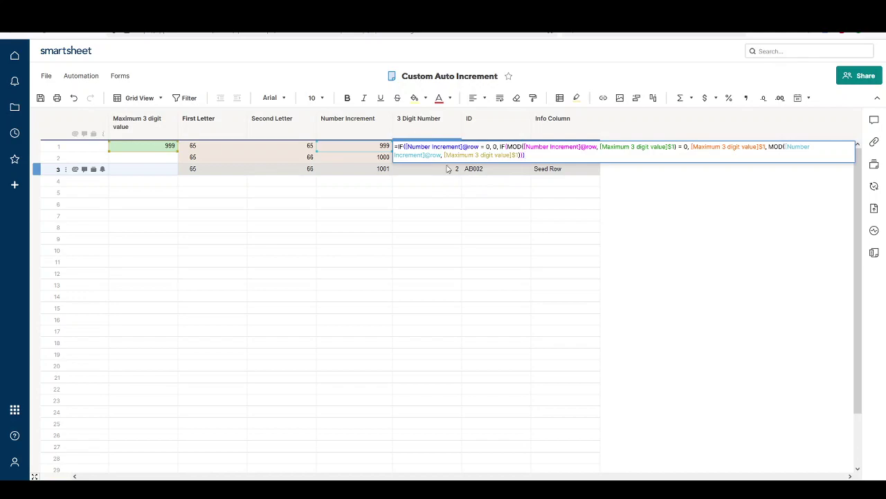
click(497, 148)
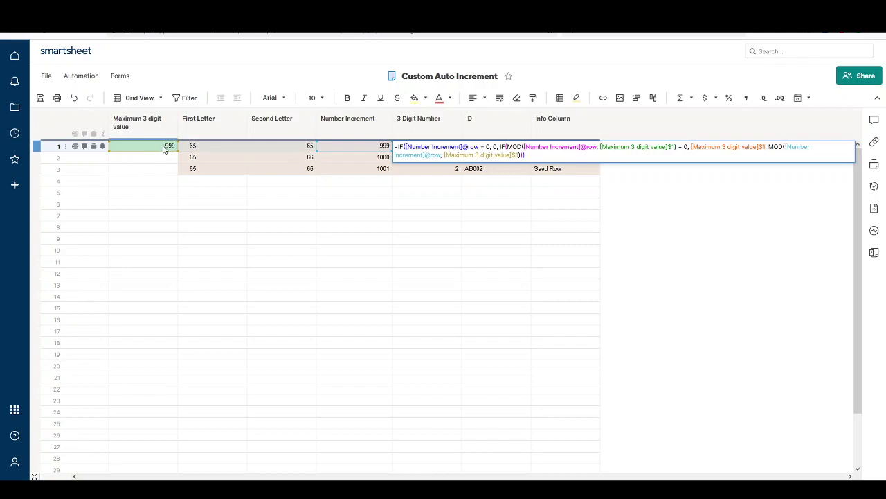
click(600, 146)
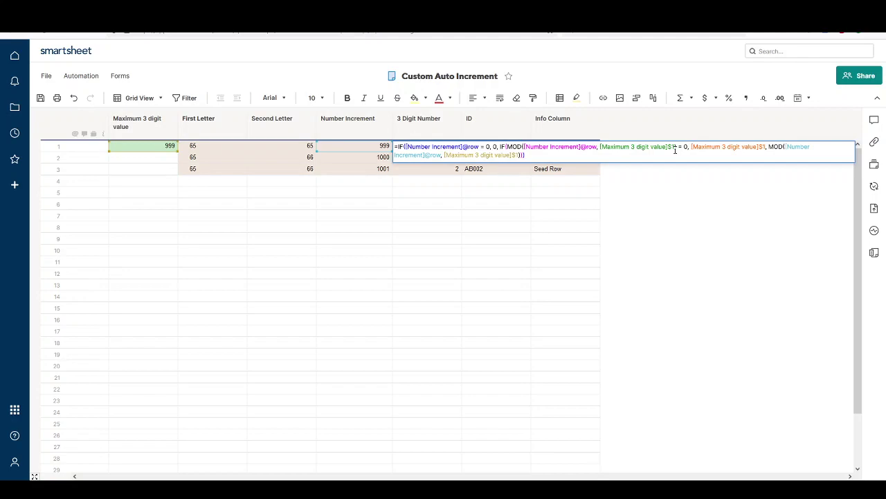
click(675, 147)
text())
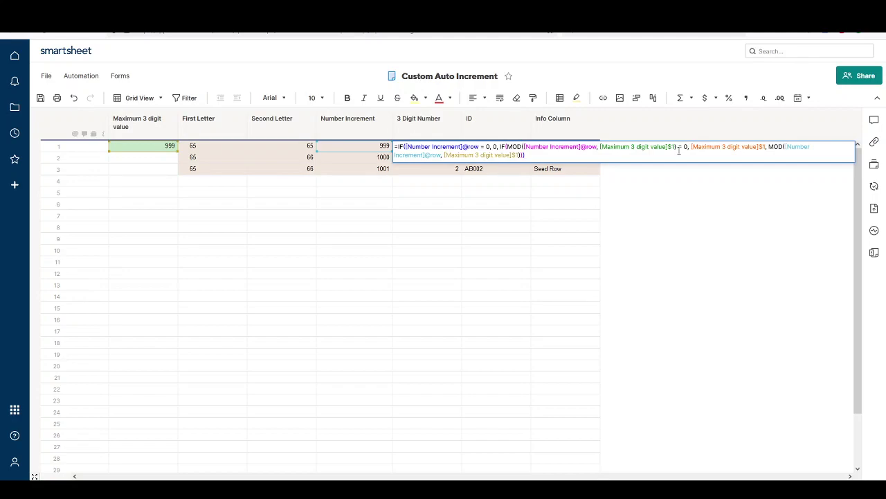
- Commit the corrected formula and inspect row 3's Number Increment formula, now 1001
click(368, 159)
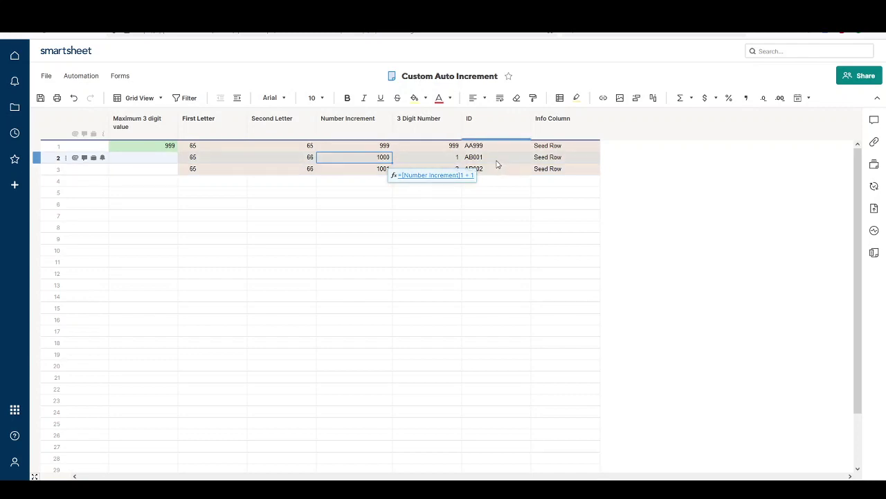
click(381, 170)
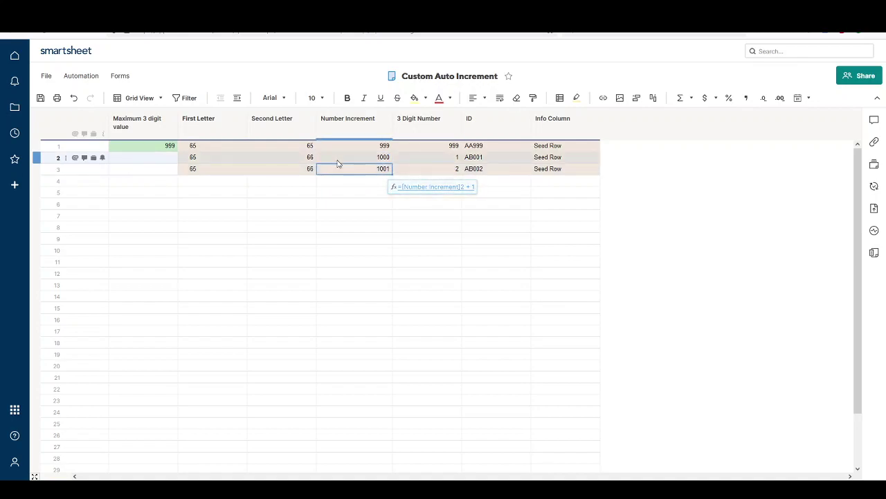
click(302, 160)
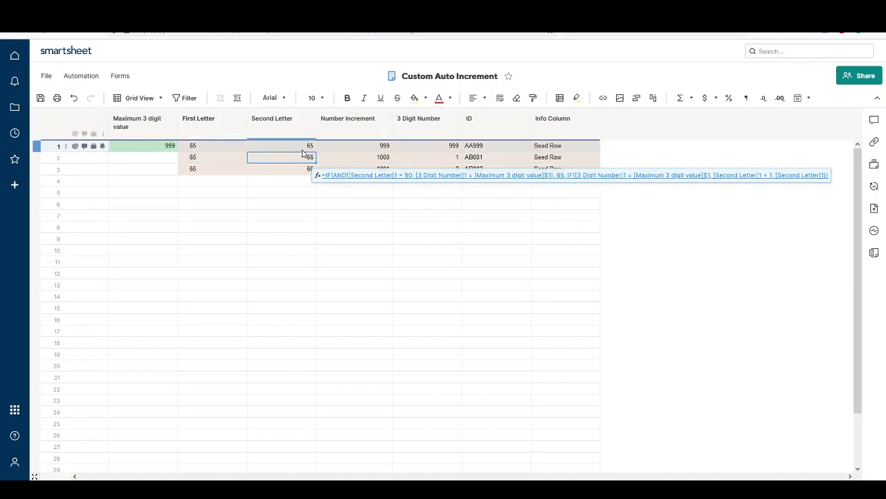
- Replace row 1's starting Number Increment 999 with -2 and check row 2's First Letter formula
click(385, 148)
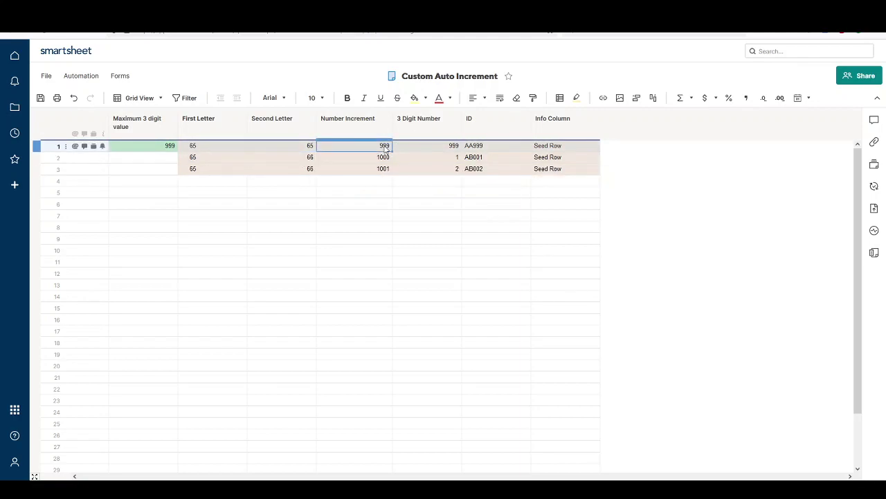
key(BackSpace)
key(Return)
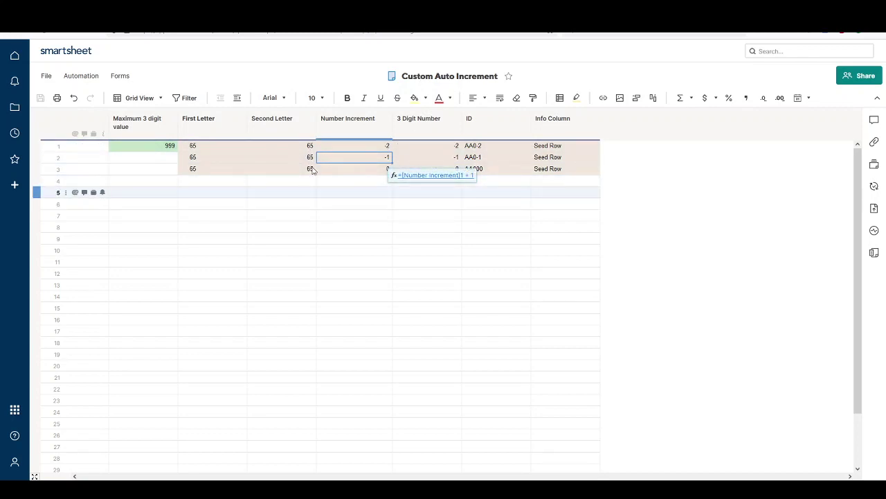
click(214, 160)
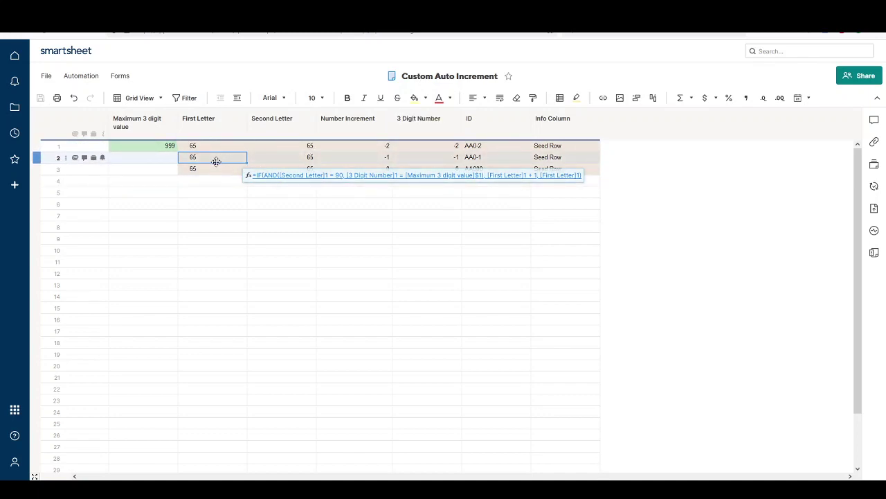
click(295, 148)
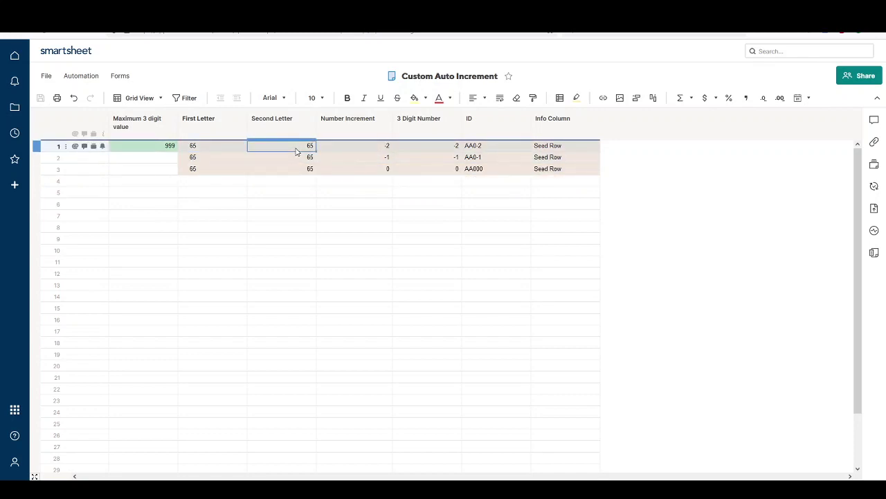
text(90)
key(Return)
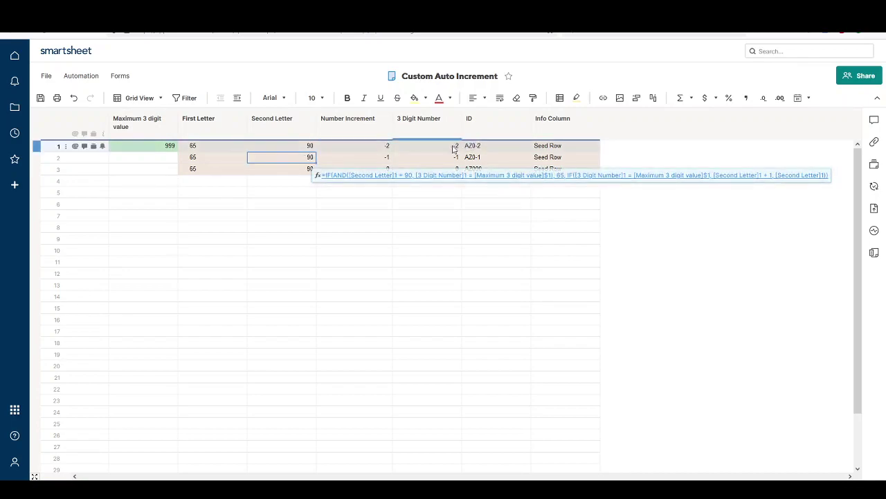
click(378, 147)
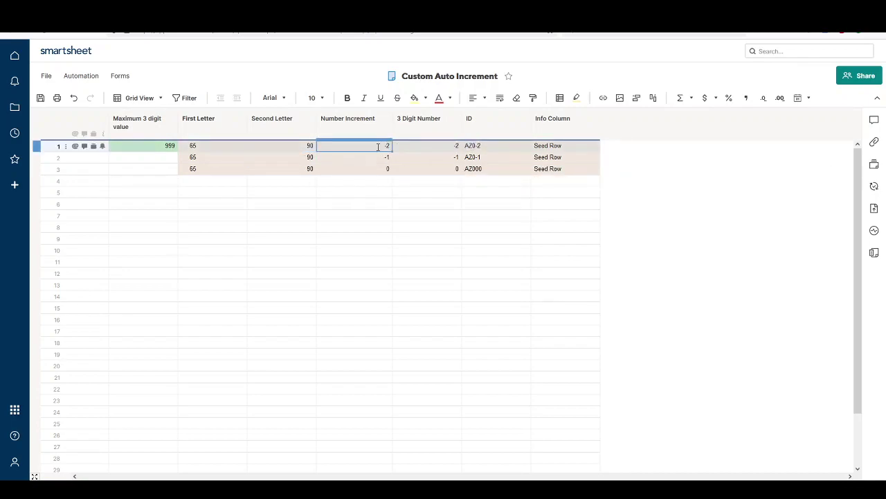
text(998)
key(Return)
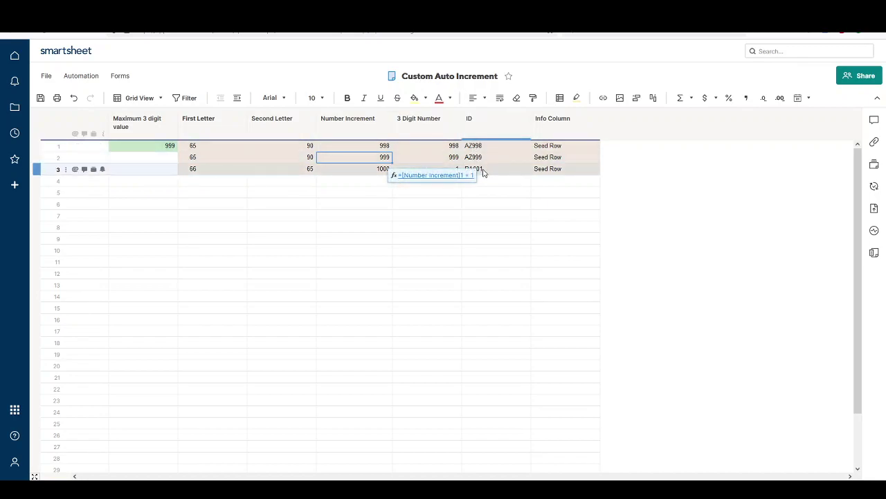
click(468, 214)
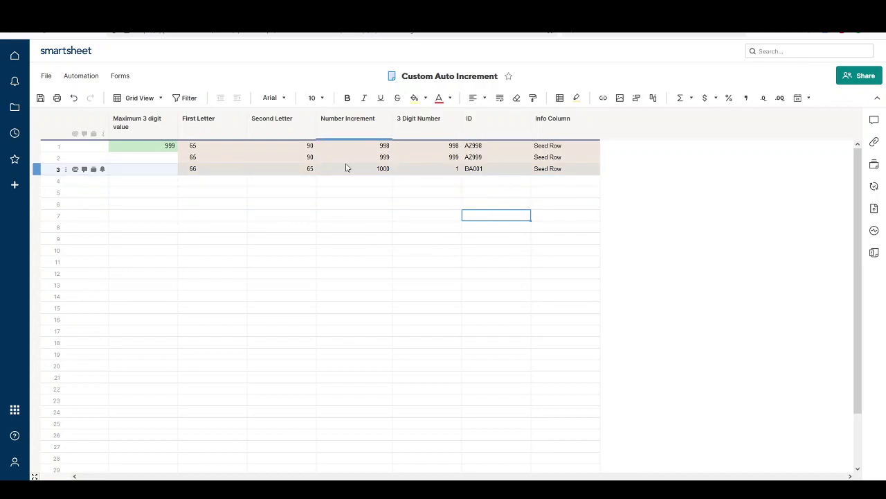
click(284, 149)
text(65)
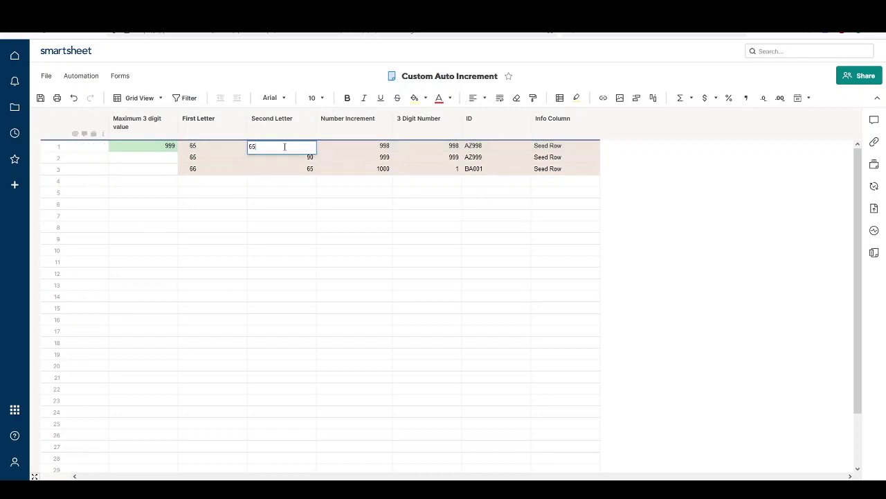
key(Tab)
text(-2)
key(Tab)
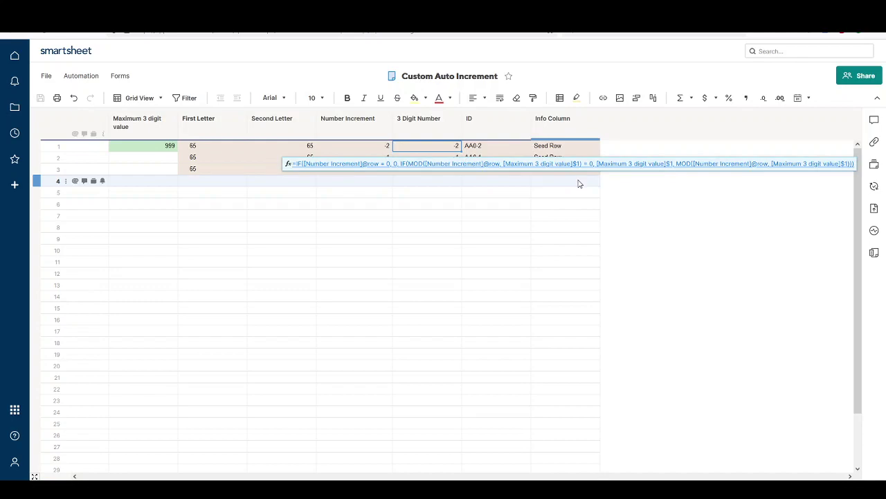
click(518, 144)
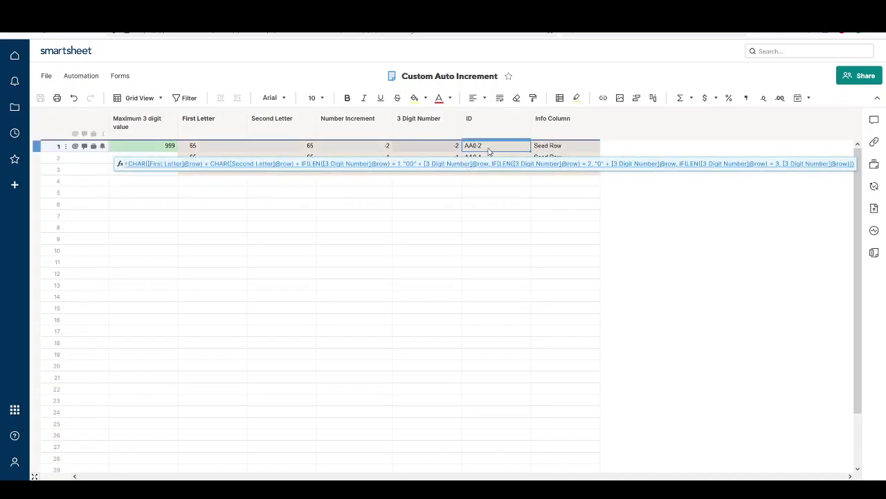
double_click(489, 148)
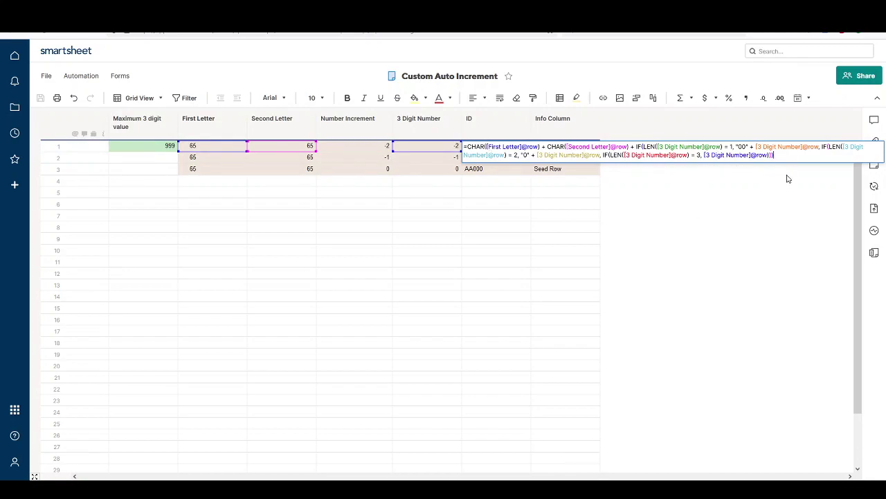
click(565, 147)
click(777, 155)
key(Return)
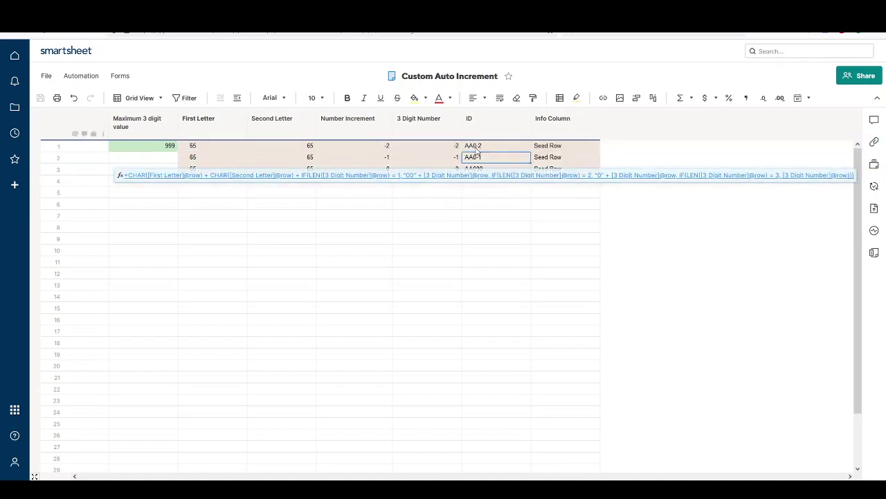
double_click(471, 147)
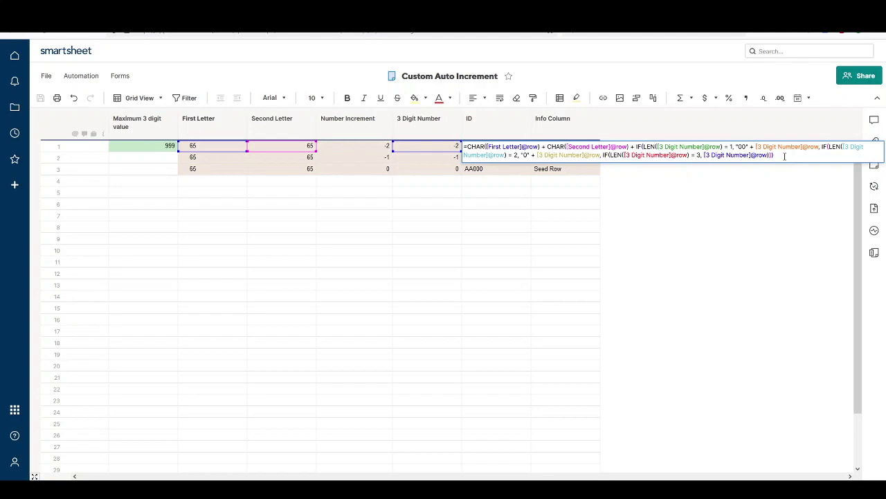
key(Return)
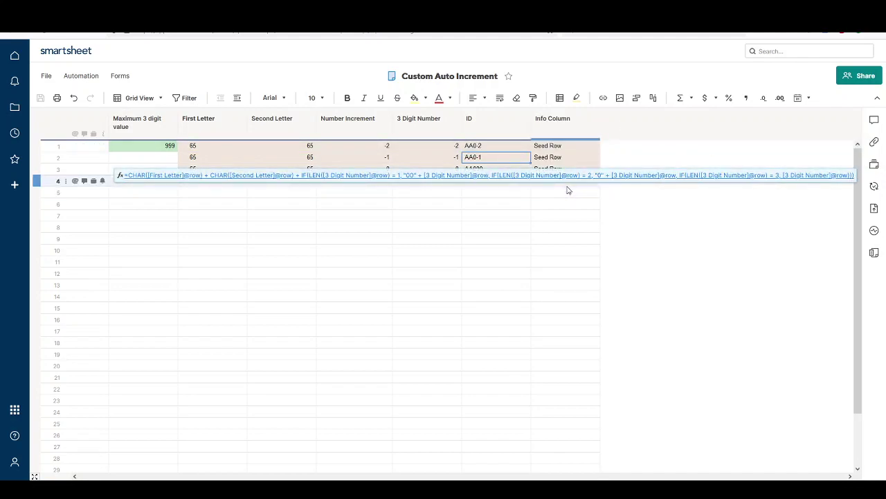
click(623, 162)
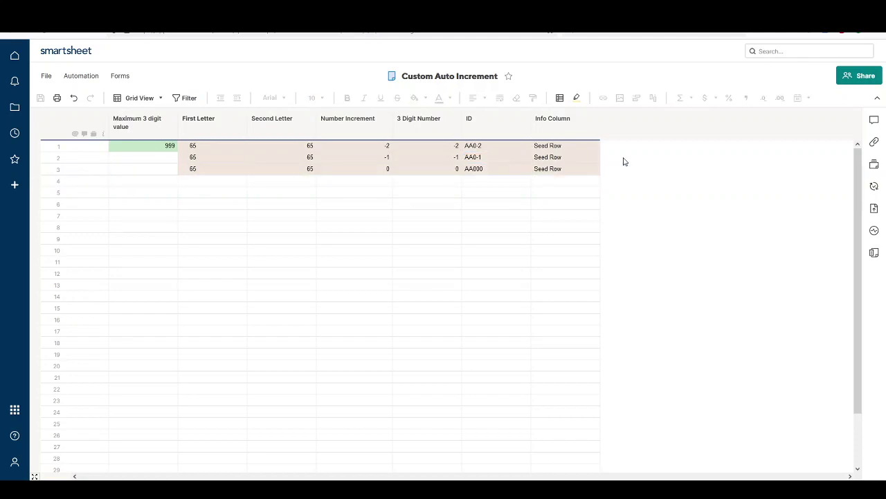